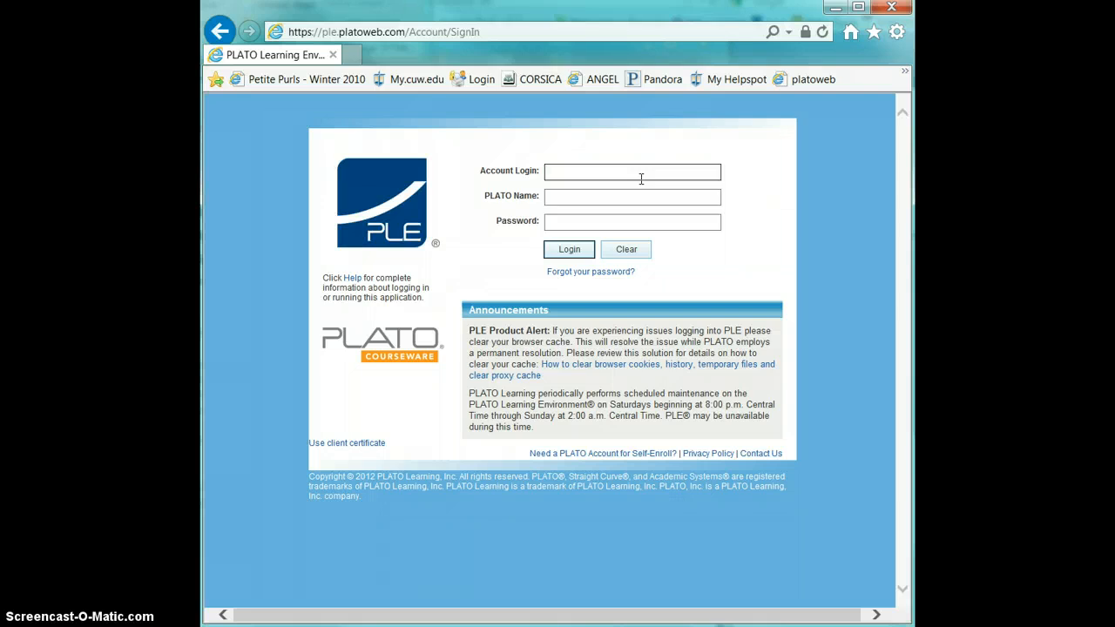
pyautogui.write('CU')
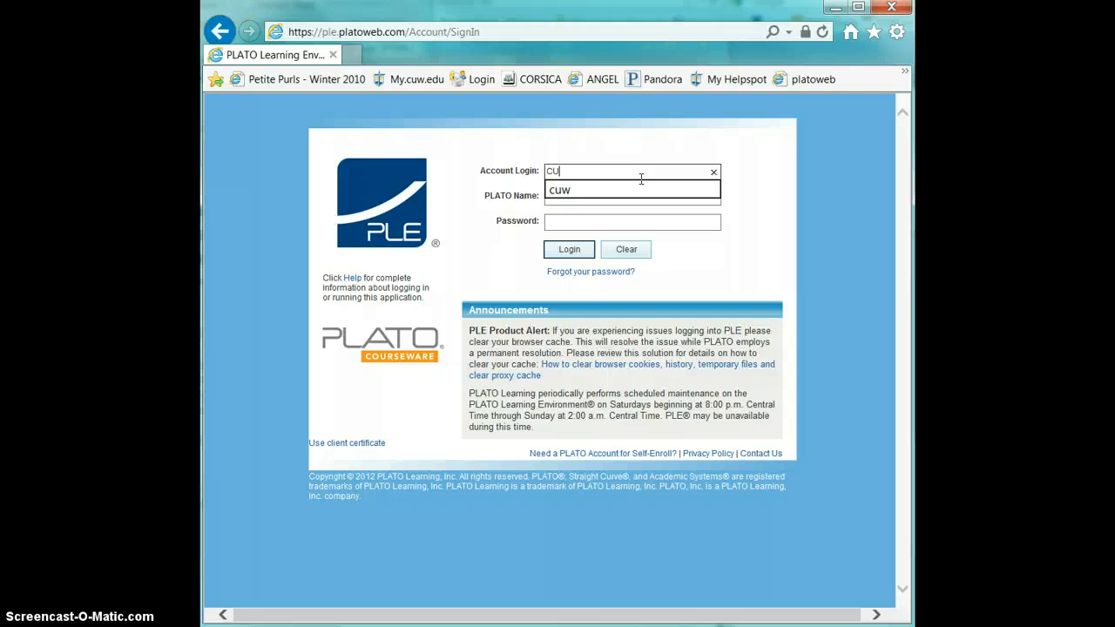
pyautogui.write('W')
# Enter the account login, PLATO name and password in the sign-in fields.
pyautogui.press('Tab')
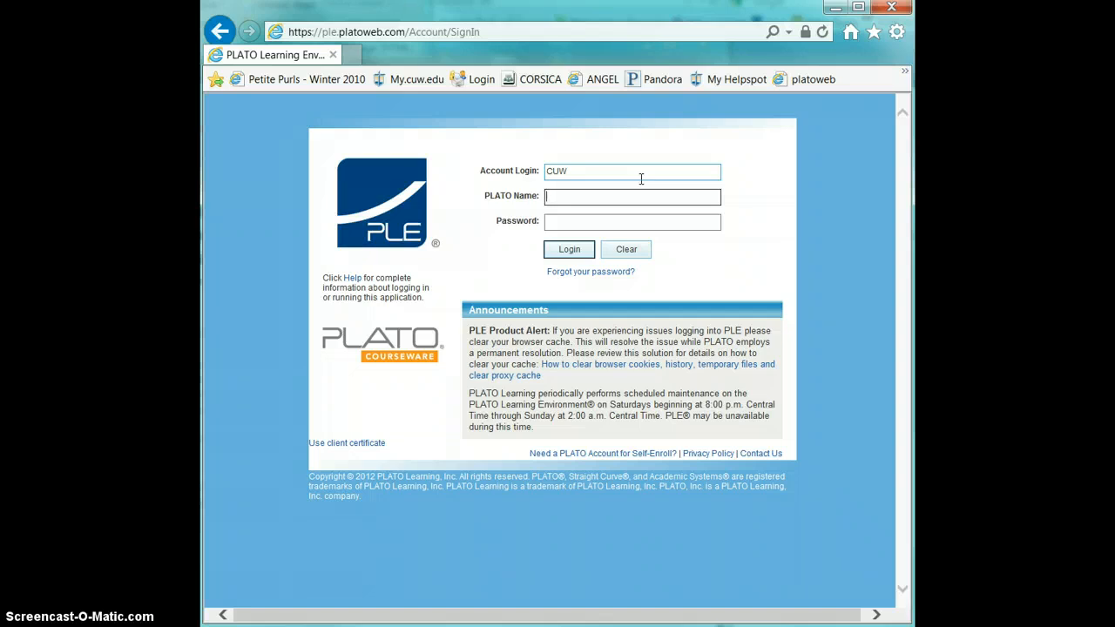
pyautogui.write('tinstructor')
pyautogui.press('Tab')
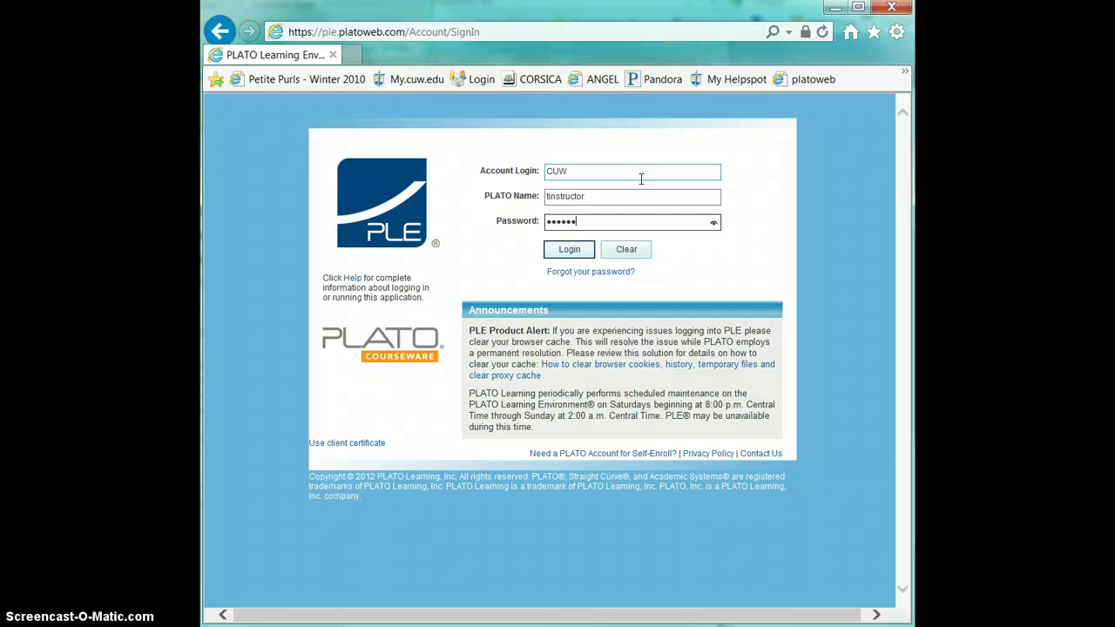
# Submit the login and skip the security question setup to reach the Home Page.
pyautogui.click(568, 251)
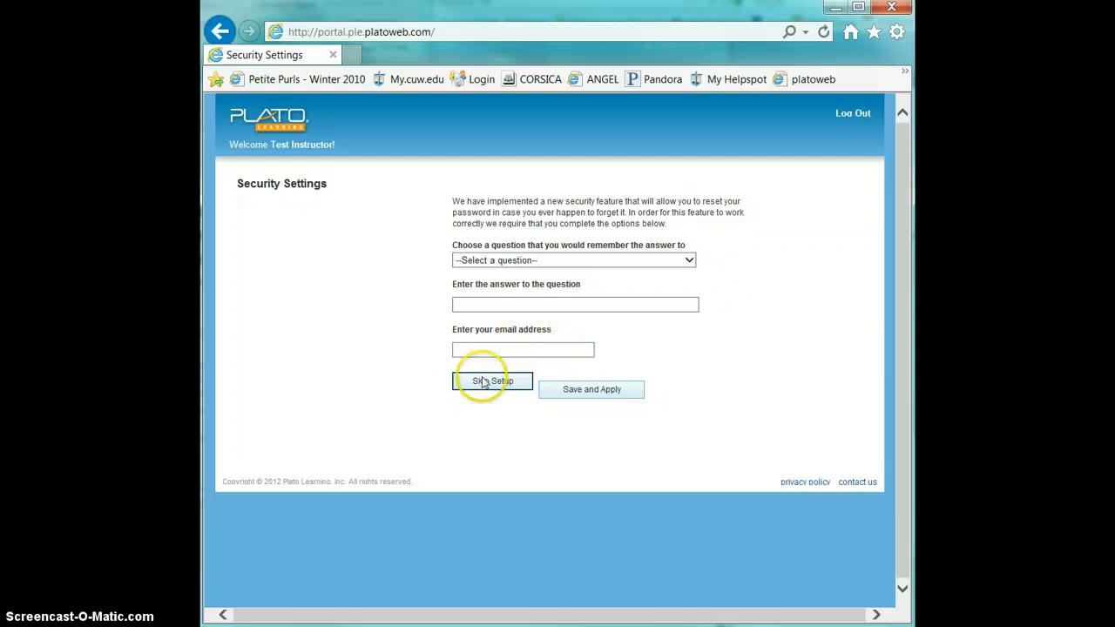
pyautogui.click(486, 383)
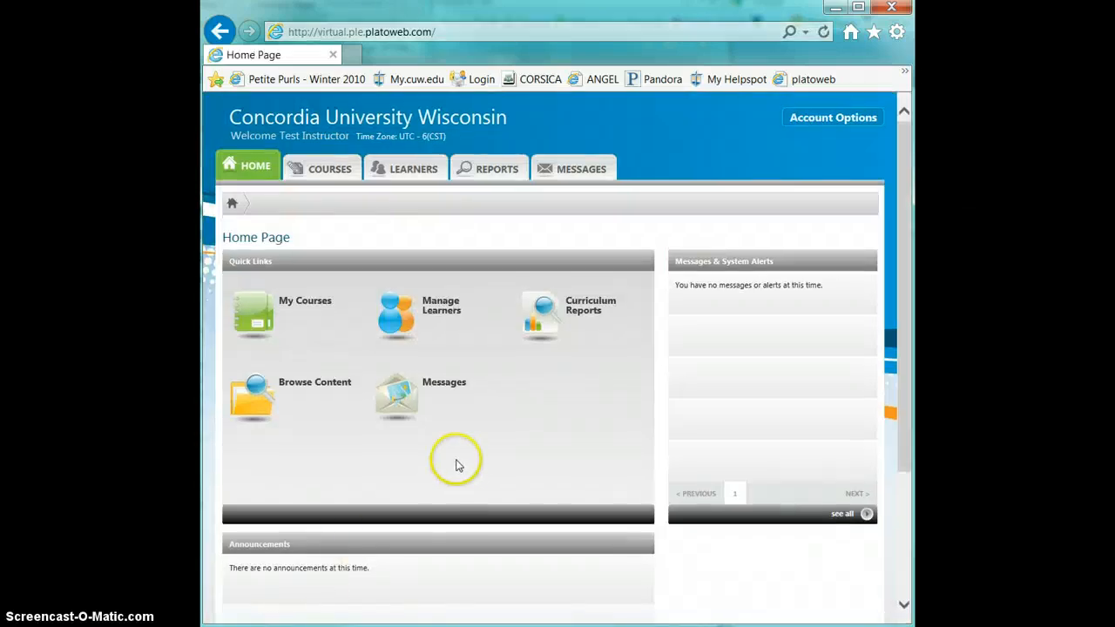
# Choose Edit My Profile from Account Options to edit your own profile.
pyautogui.click(827, 119)
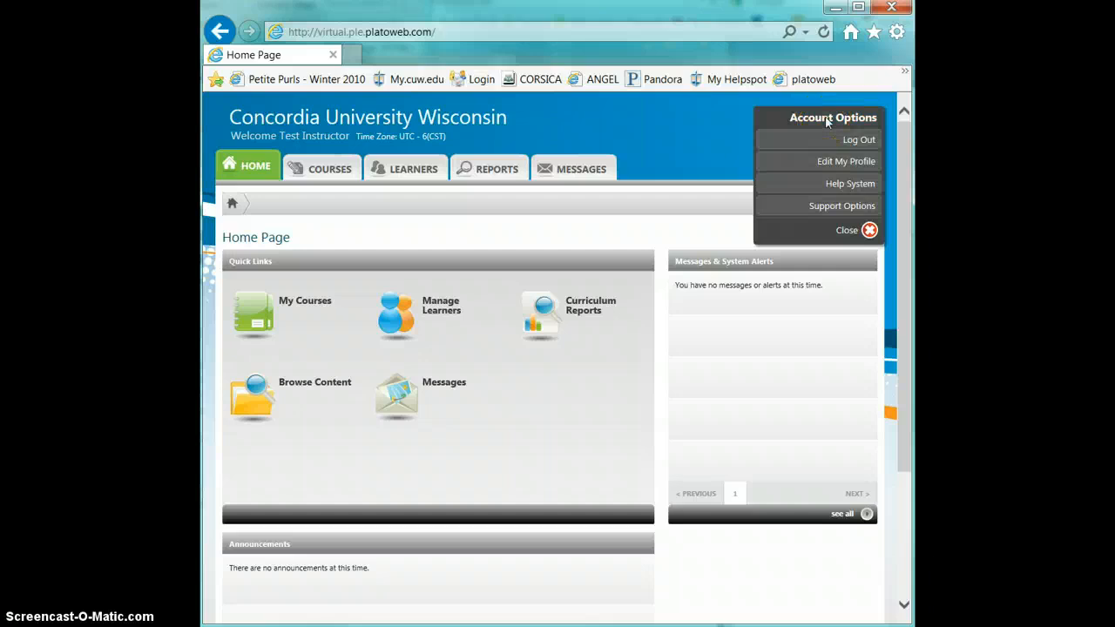
pyautogui.click(836, 164)
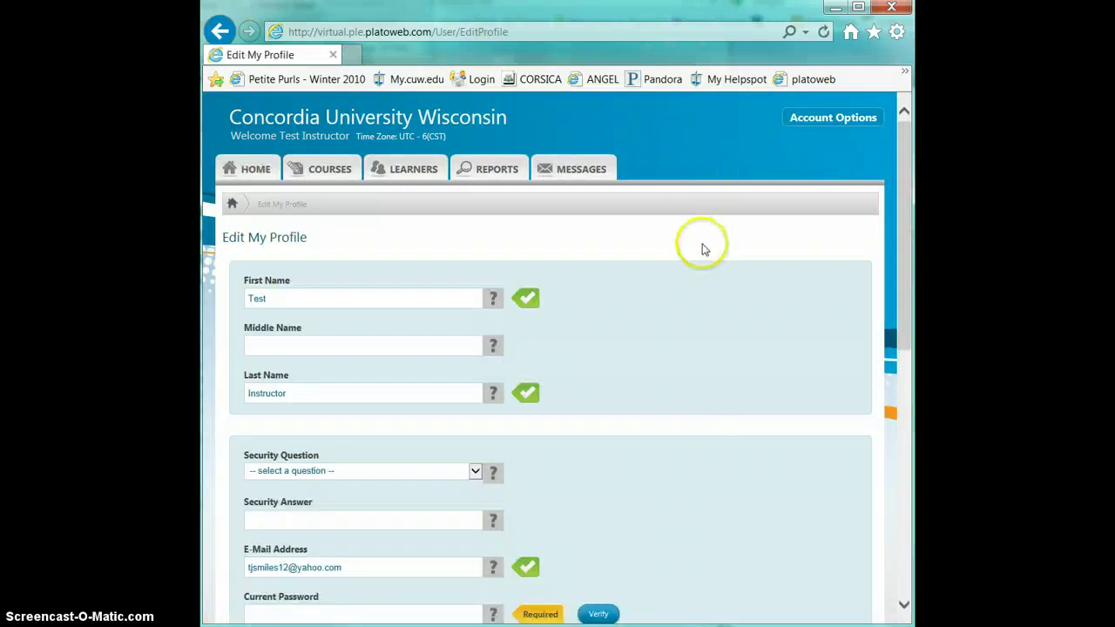
pyautogui.scroll(-1, 705, 253)
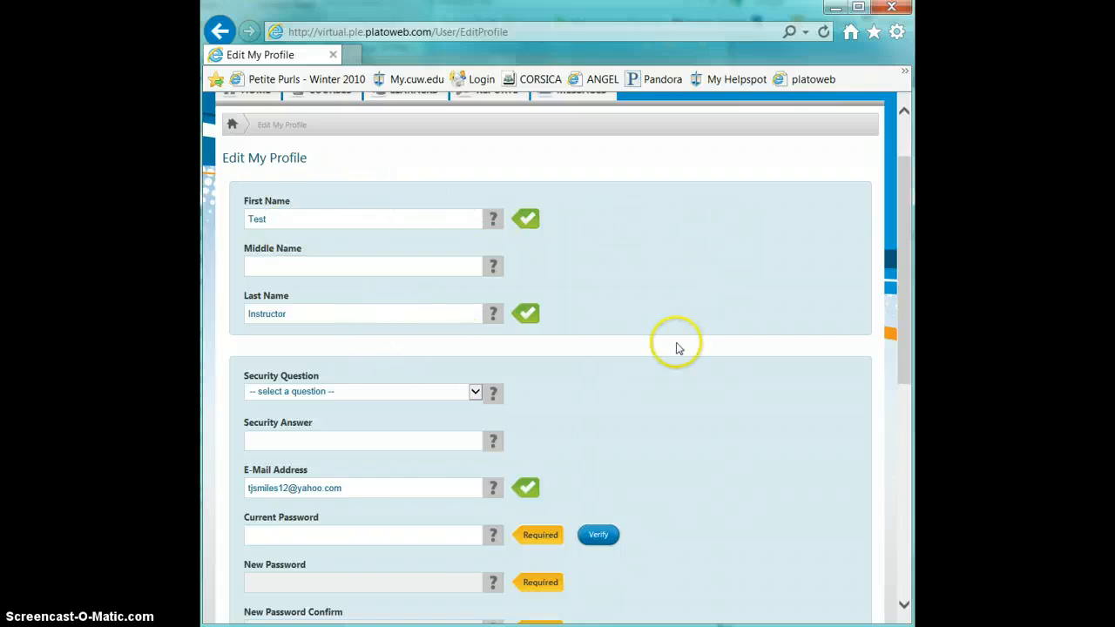
pyautogui.scroll(-1, 679, 348)
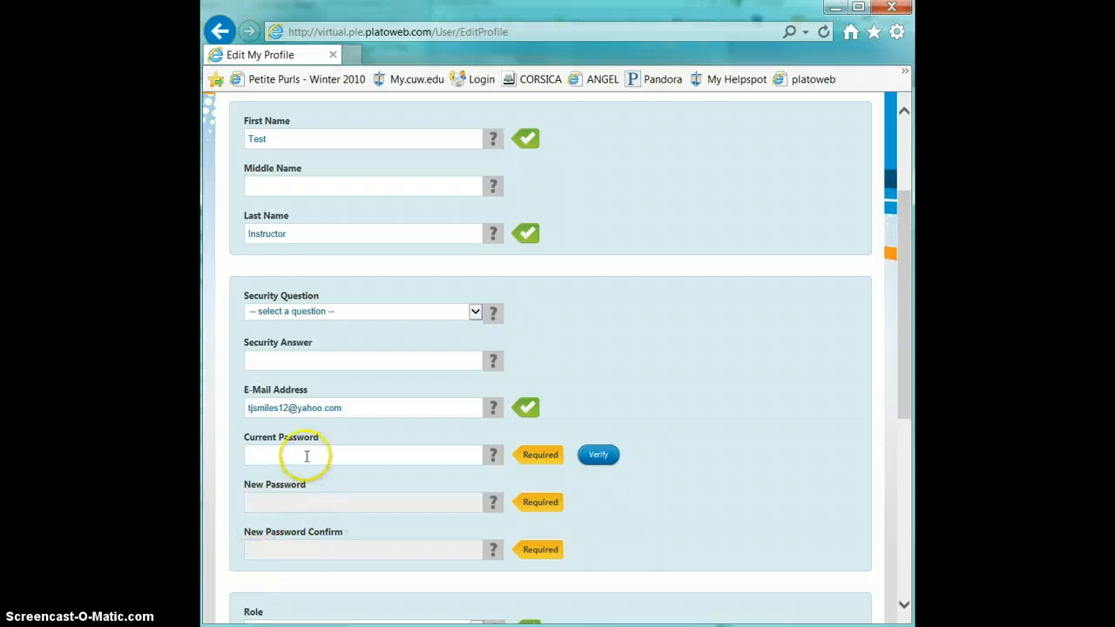
# Enter the current password and verify it against the account record.
pyautogui.click(272, 456)
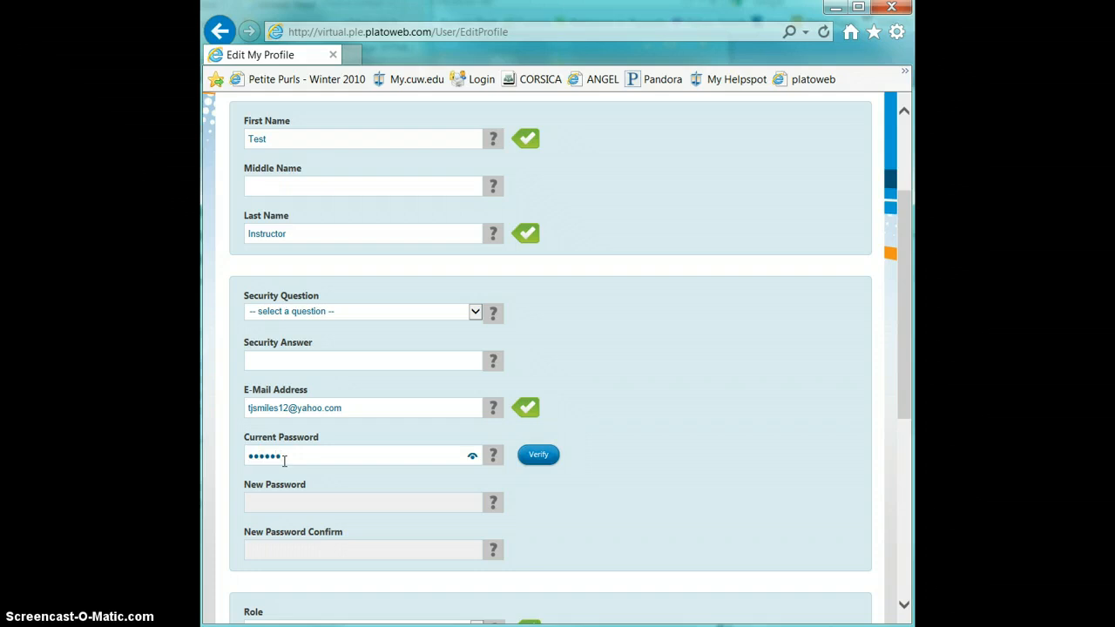
pyautogui.click(287, 503)
pyautogui.click(537, 455)
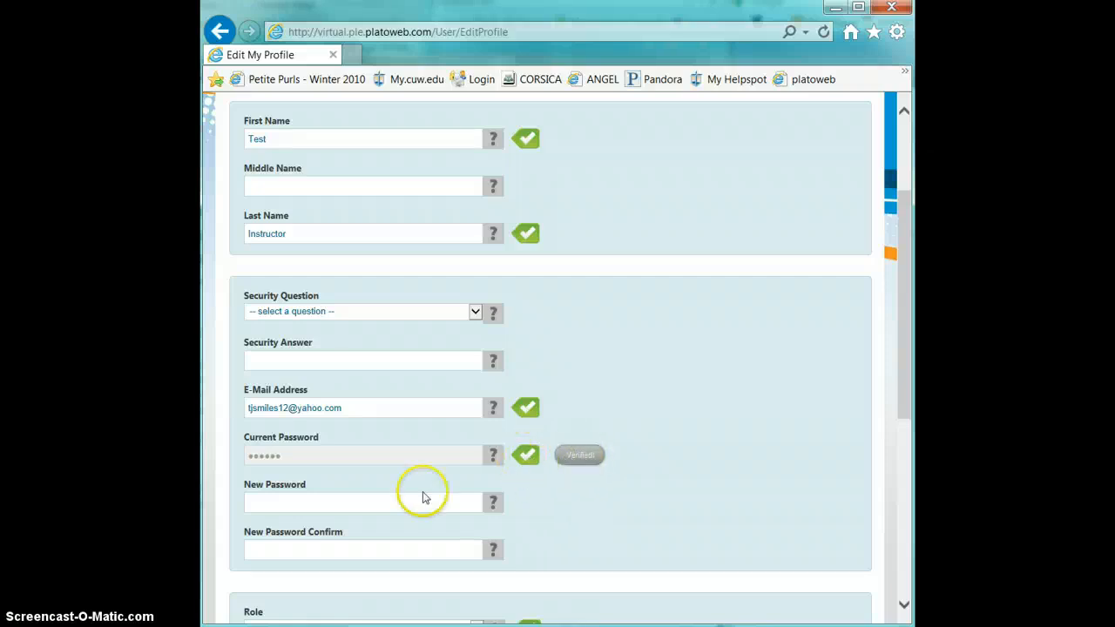
# Enter and confirm the new password, then save the profile changes.
pyautogui.click(287, 503)
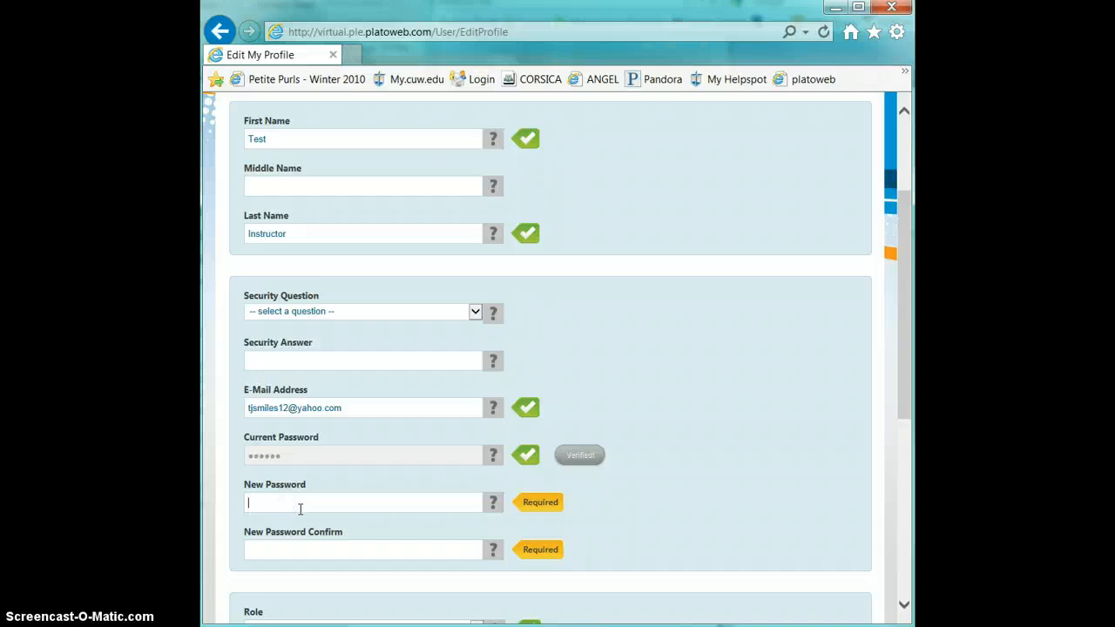
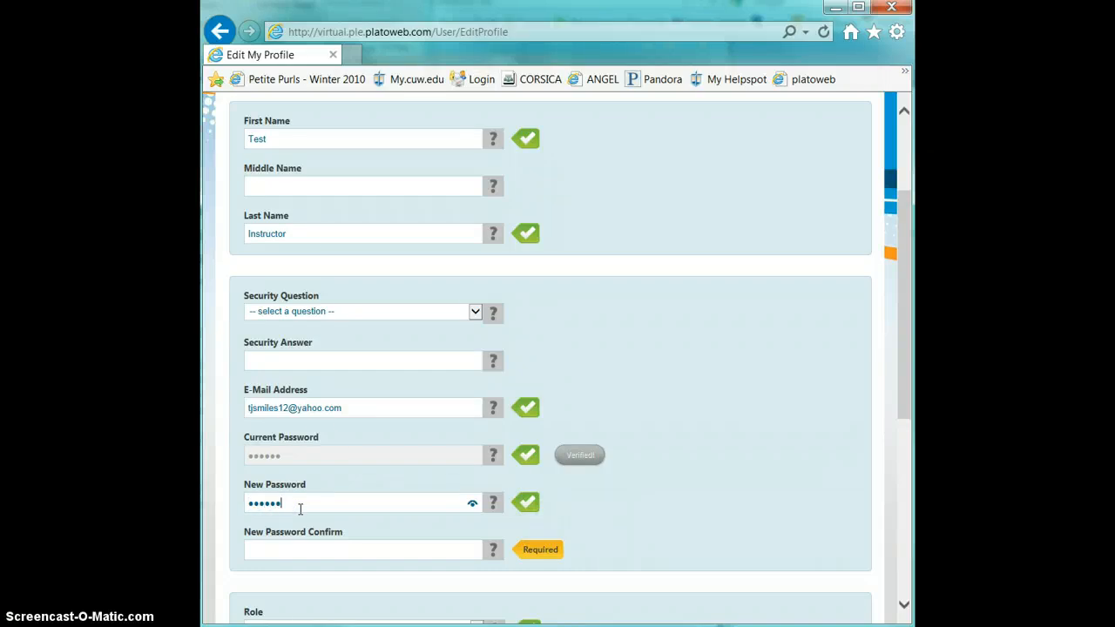
pyautogui.click(291, 550)
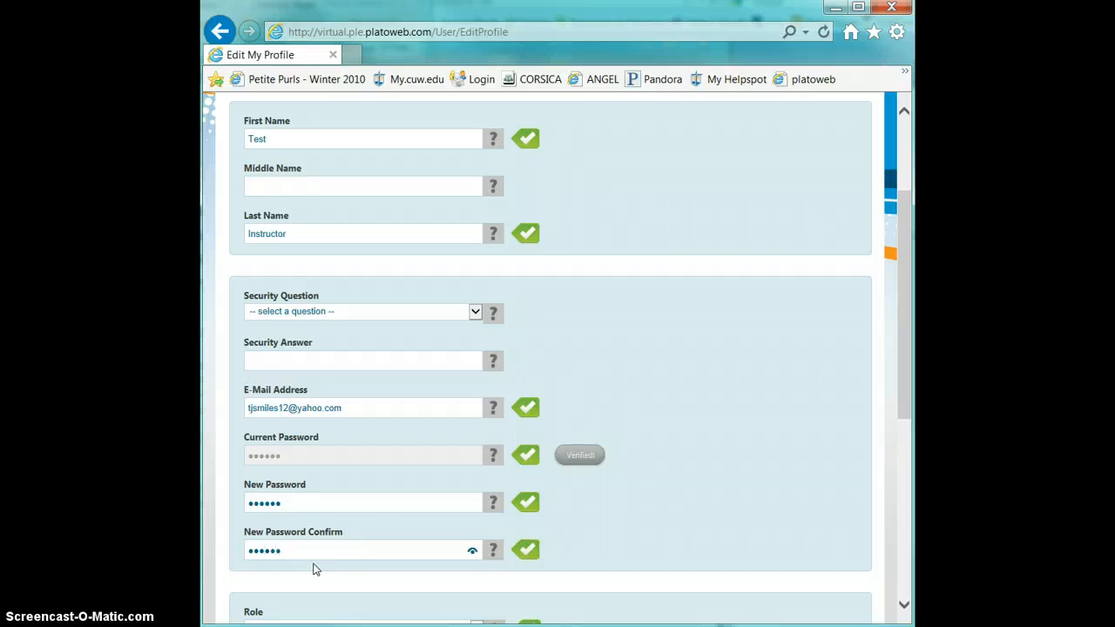
pyautogui.scroll(-3, 707, 554)
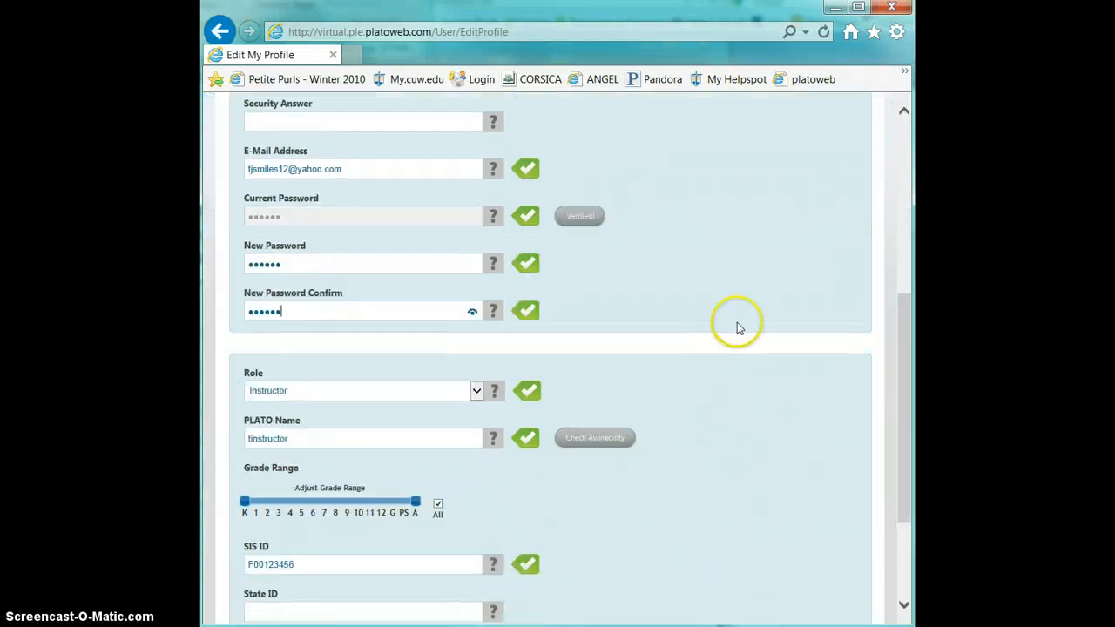
pyautogui.scroll(-1, 737, 326)
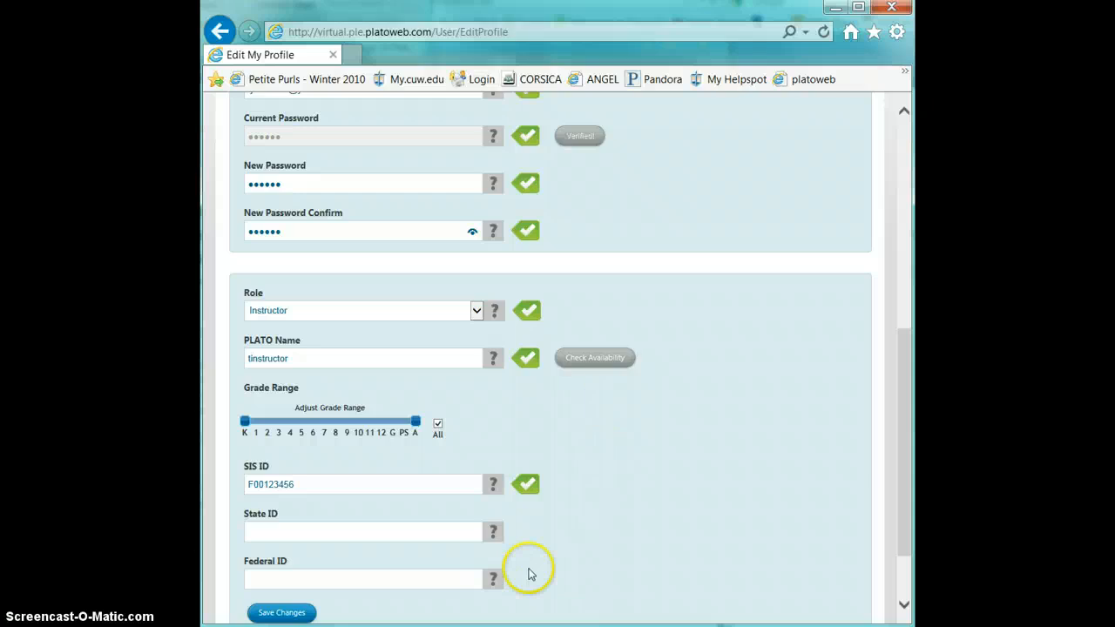
pyautogui.click(277, 613)
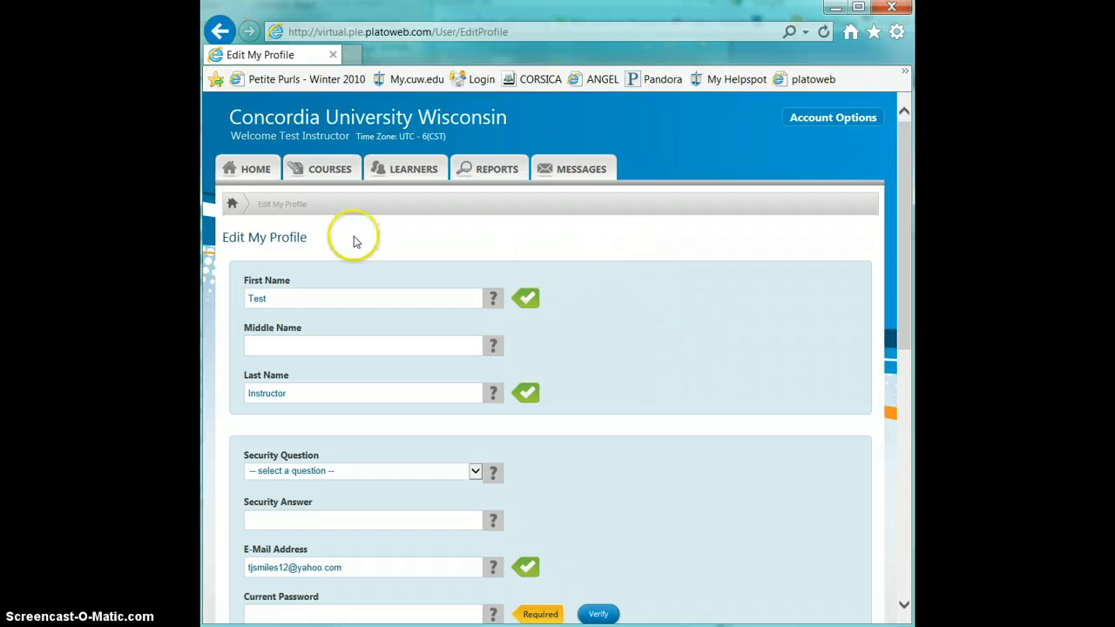
pyautogui.moveTo(321, 169)
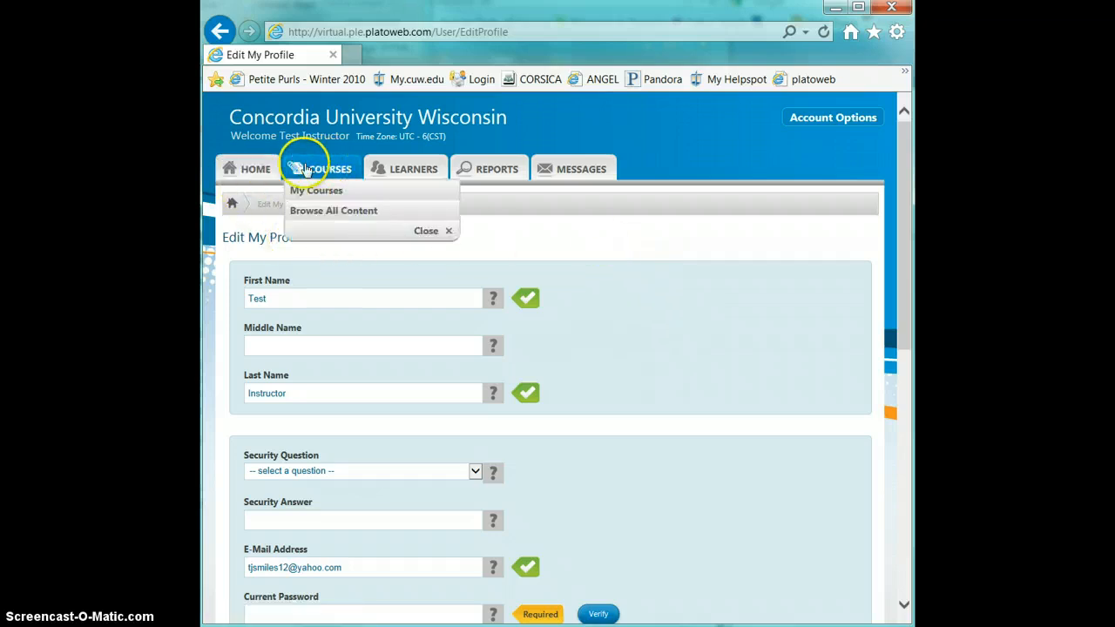
# Choose Browse All Content from Courses to list every available course.
pyautogui.click(316, 213)
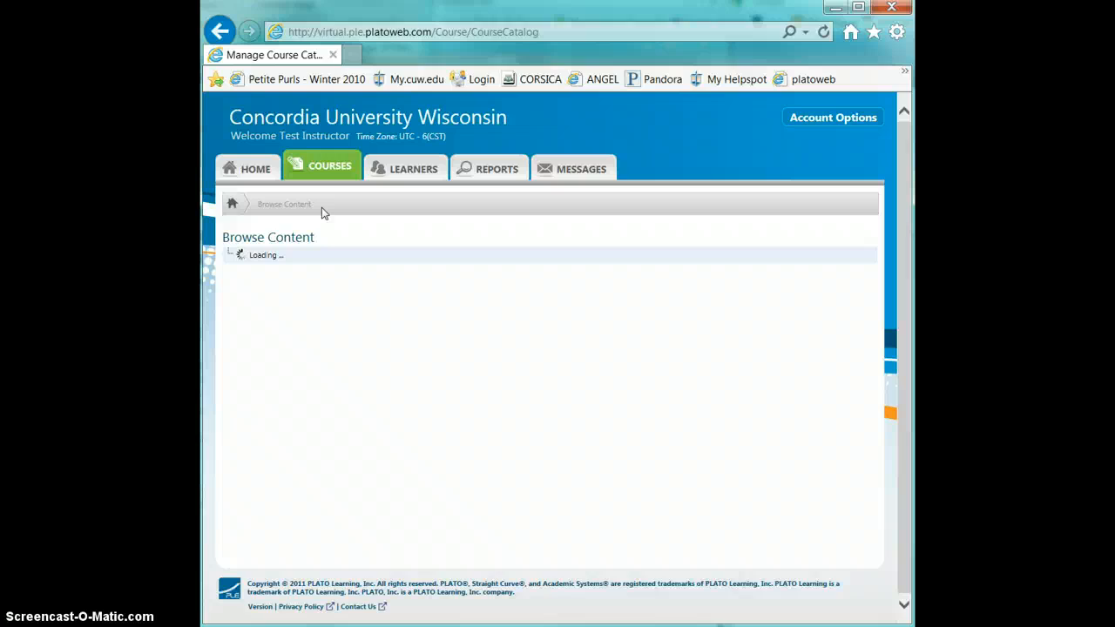
pyautogui.scroll(-1, 396, 279)
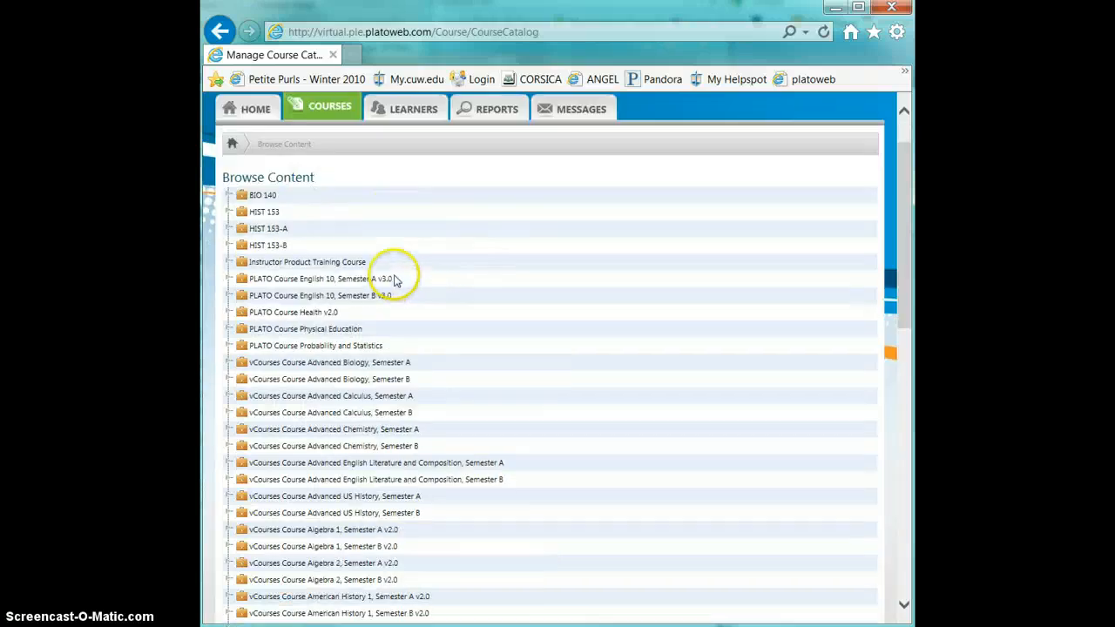
pyautogui.scroll(-1, 397, 279)
pyautogui.scroll(-3, 321, 277)
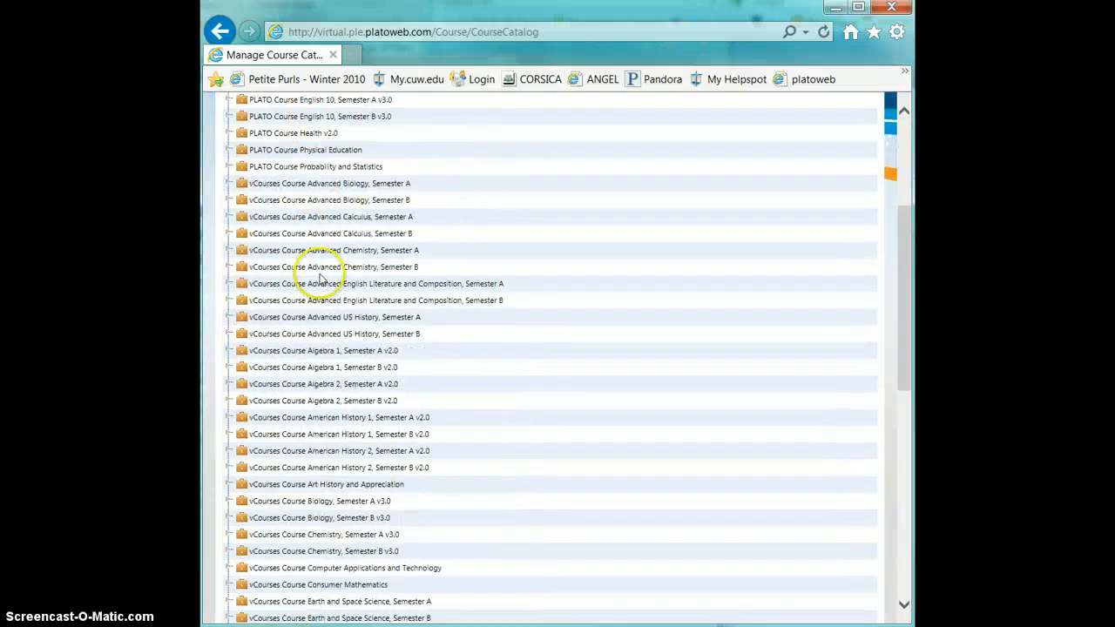
pyautogui.scroll(-3, 320, 276)
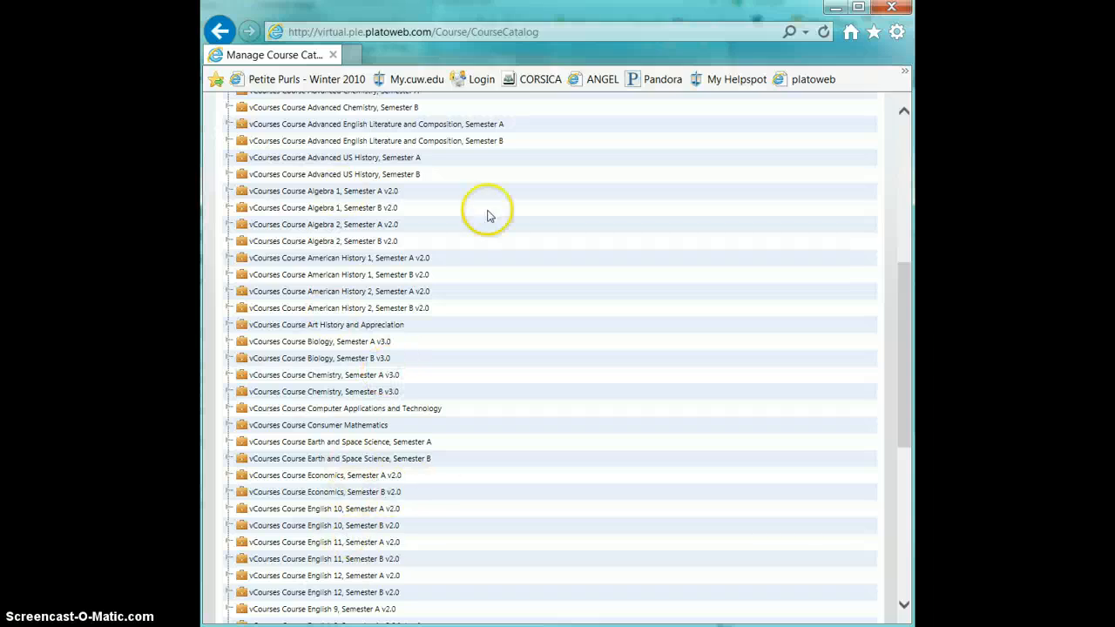
pyautogui.scroll(3, 487, 214)
pyautogui.scroll(5, 540, 314)
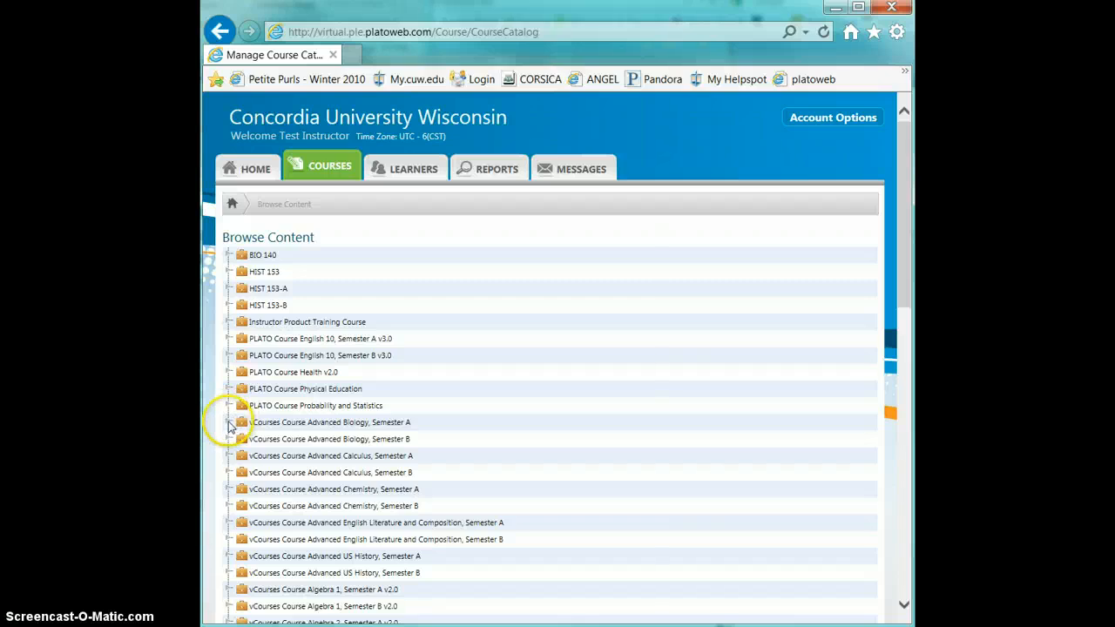
# Expand Advanced Biology Semester A, Unit 1 - Nature of Life, and What Is Biology? to show its Tutorial and Mastery Test.
pyautogui.click(229, 422)
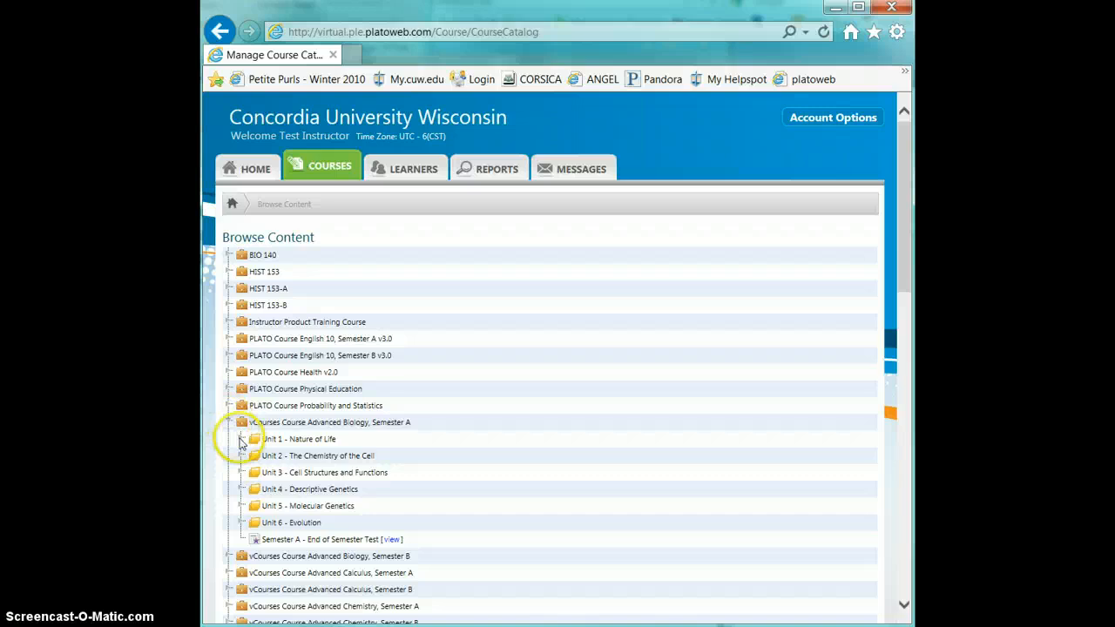
pyautogui.click(241, 439)
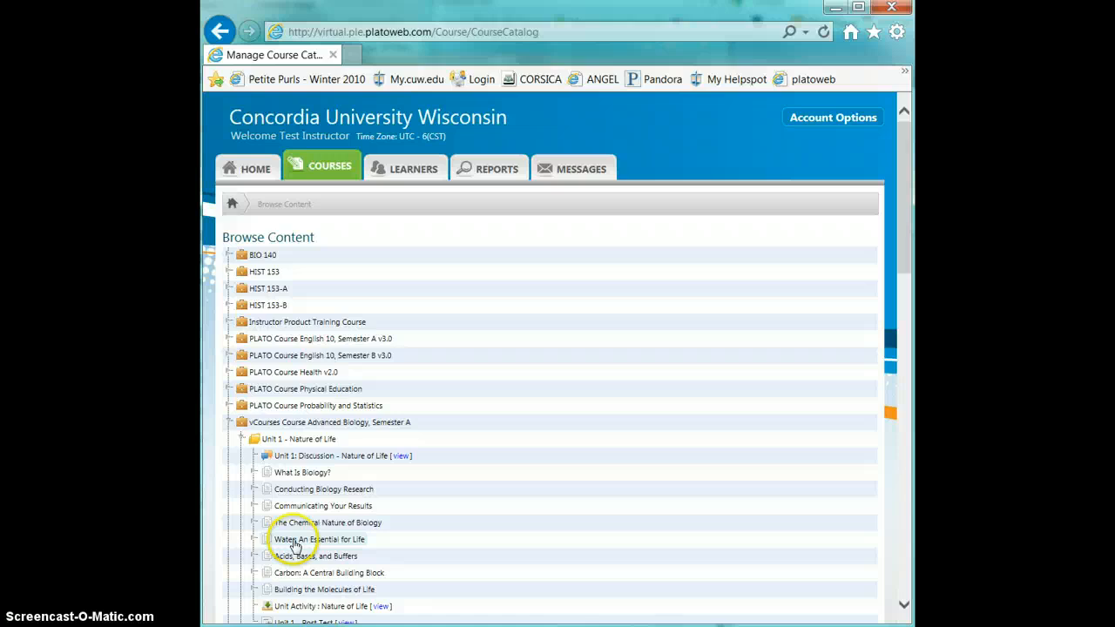
pyautogui.click(254, 472)
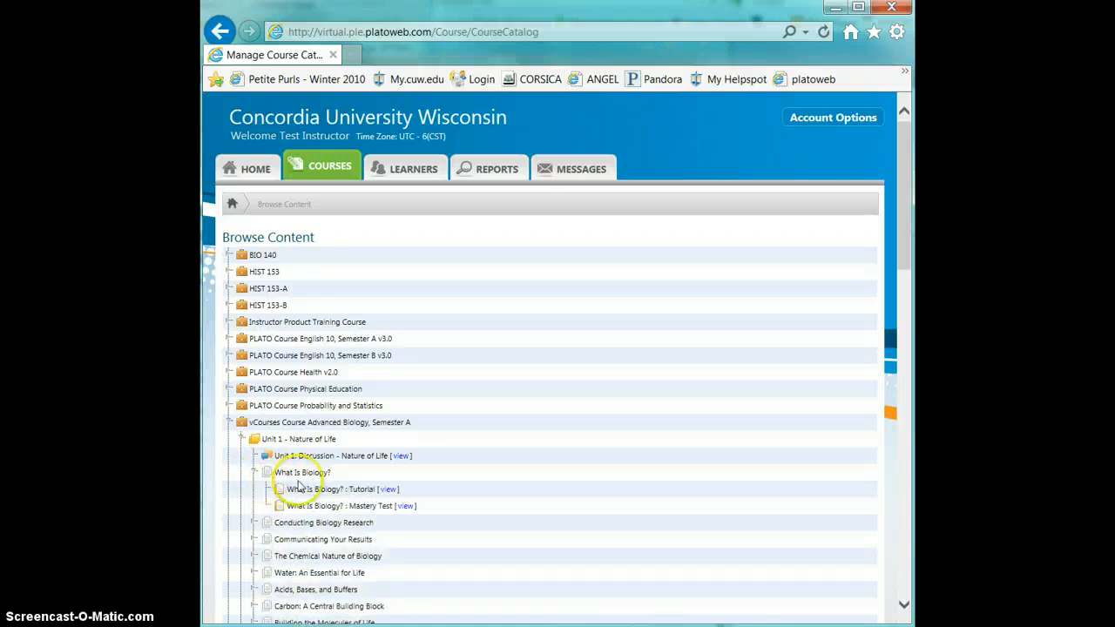